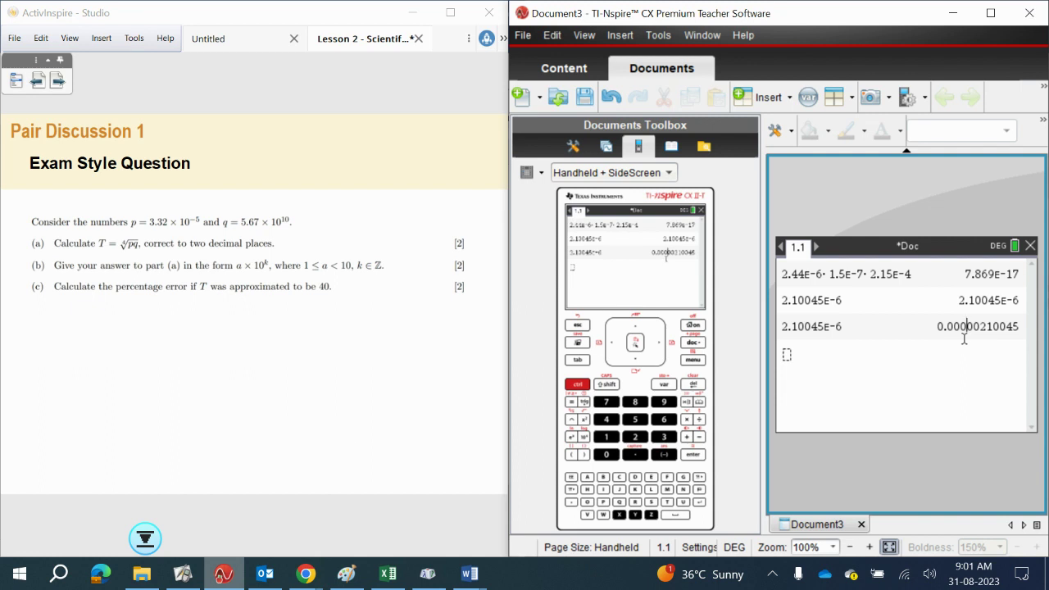
# Evaluate the fourth root of 3.32E-5×5.67E10 as 37.0407938361, then begin the handwritten 'a)' label
pyautogui.press('Tab')
pyautogui.hotkey('ctrl', '^')
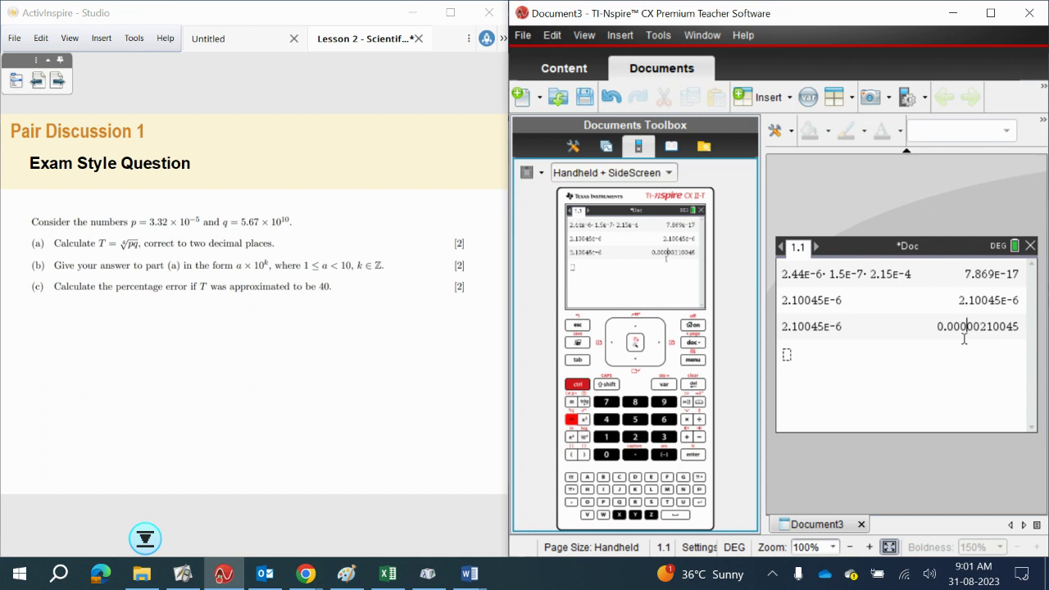
pyautogui.press('Tab')
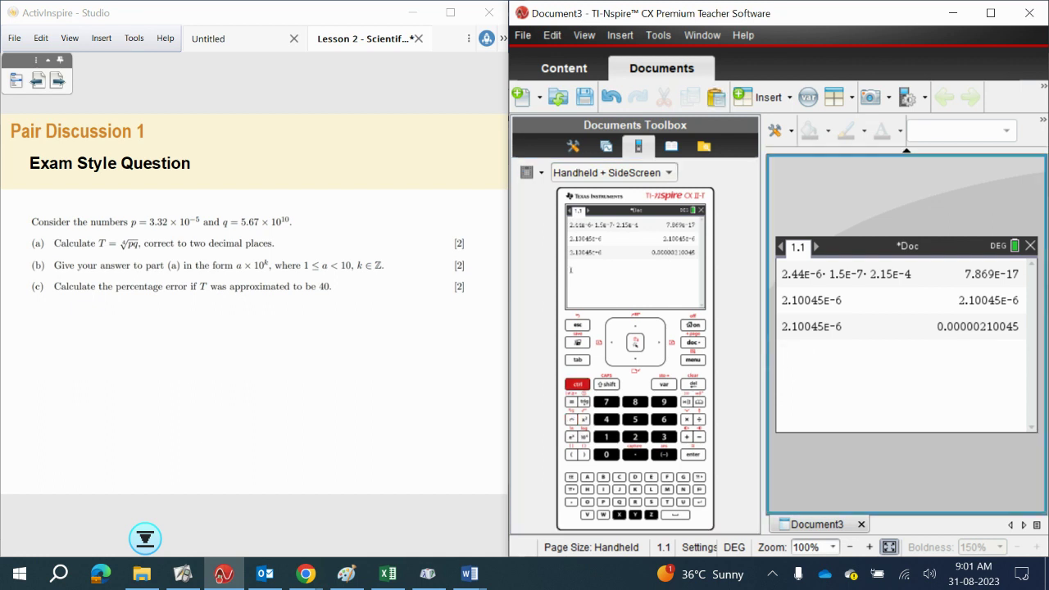
pyautogui.press('Tab')
pyautogui.hotkey('ctrl', '^')
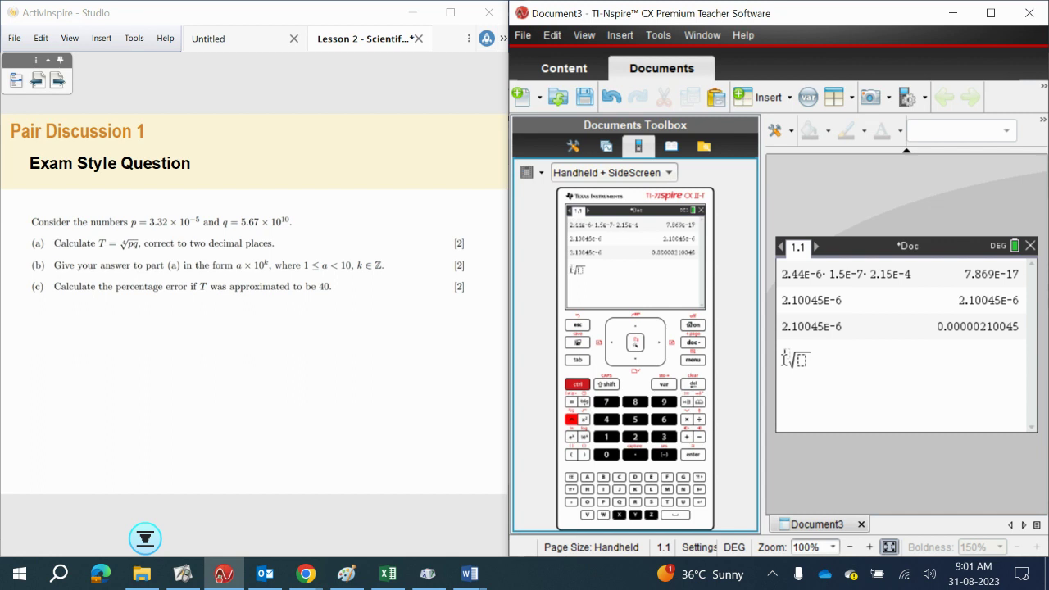
pyautogui.write('4')
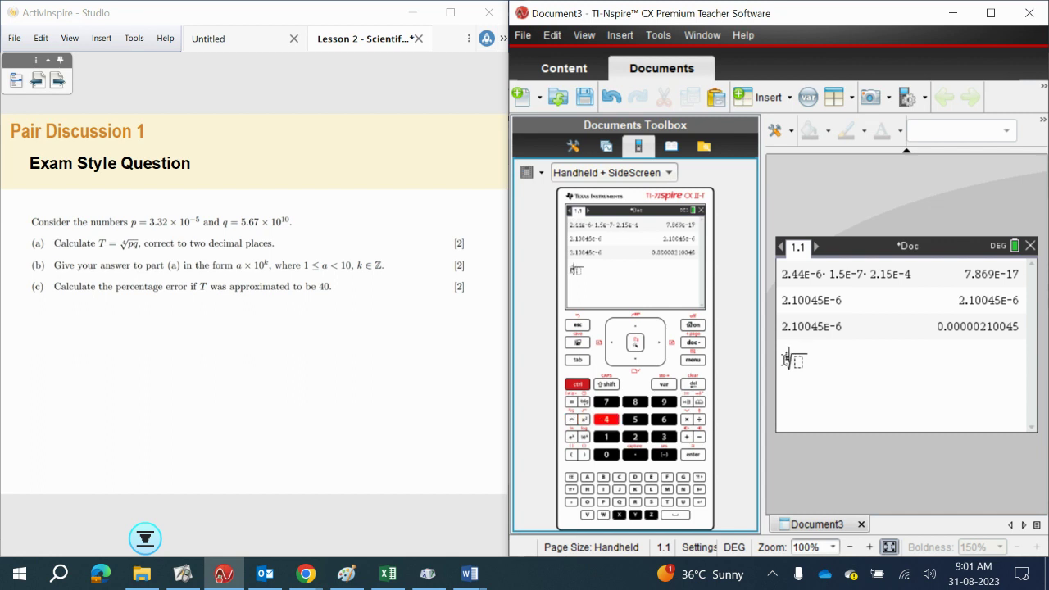
pyautogui.press('Tab')
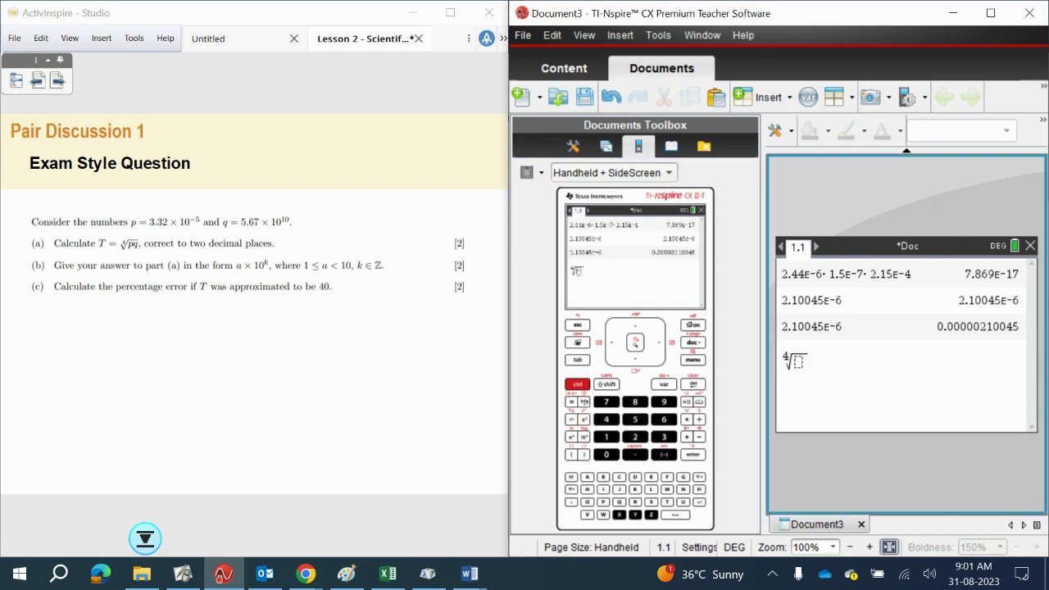
pyautogui.write('3.32E')
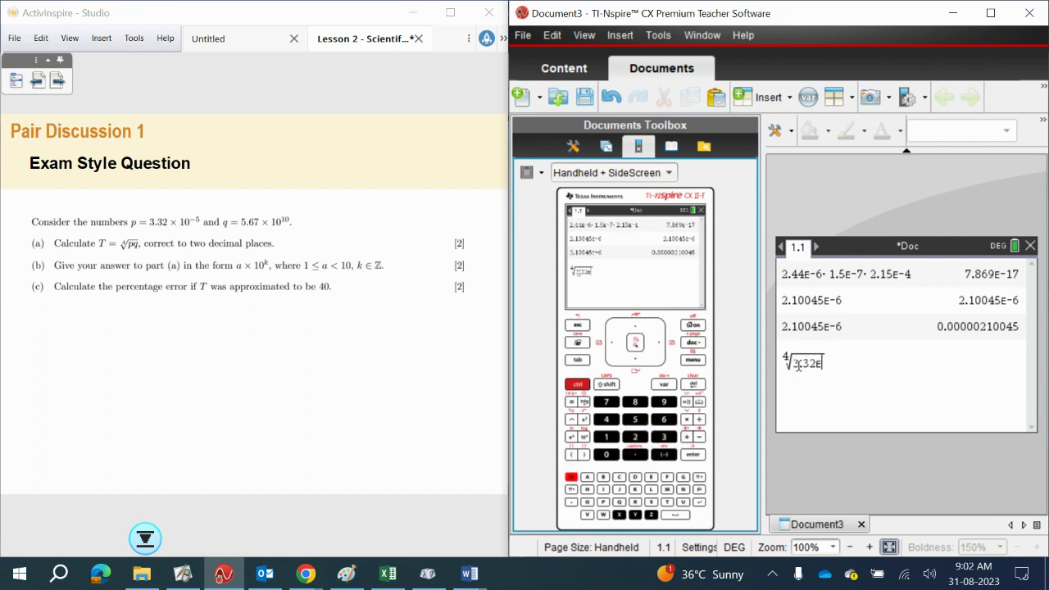
pyautogui.write('-5*')
pyautogui.write('5.67')
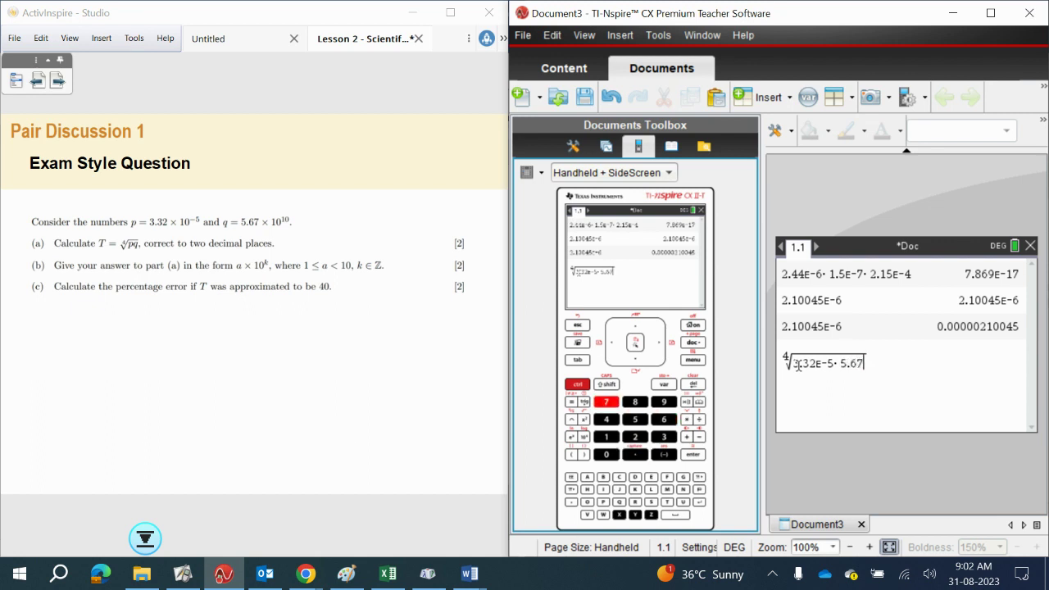
pyautogui.write('E10')
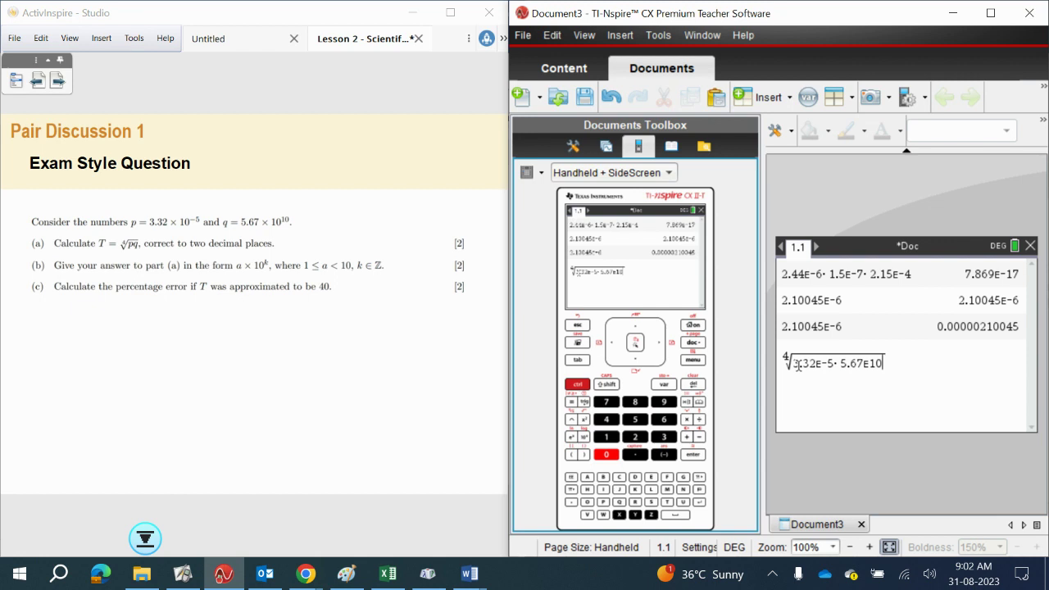
pyautogui.press('Return')
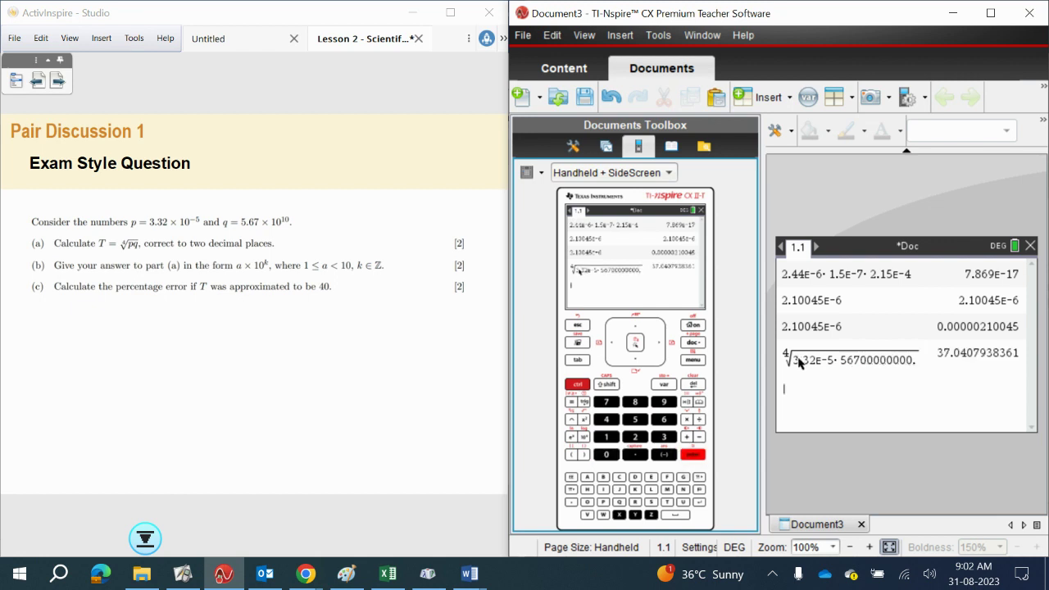
pyautogui.moveTo(45, 320)
pyautogui.mouseDown()
pyautogui.moveTo(99, 325)
pyautogui.moveTo(103, 334)
pyautogui.moveTo(85, 342)
pyautogui.moveTo(123, 322)
pyautogui.moveTo(115, 345)
pyautogui.moveTo(145, 321)
pyautogui.mouseUp()
# Handwrite 37.04 after the a) label
pyautogui.click(132, 339)
pyautogui.moveTo(158, 314)
pyautogui.mouseDown()
pyautogui.moveTo(149, 329)
pyautogui.moveTo(170, 327)
pyautogui.mouseUp()
pyautogui.moveTo(161, 318); pyautogui.dragTo(161, 341)
# Handwrite 'b) 3.70 × 10¹' and start the c) label below it
pyautogui.moveTo(36, 354)
pyautogui.mouseDown()
pyautogui.moveTo(38, 386)
pyautogui.moveTo(51, 390)
pyautogui.mouseUp()
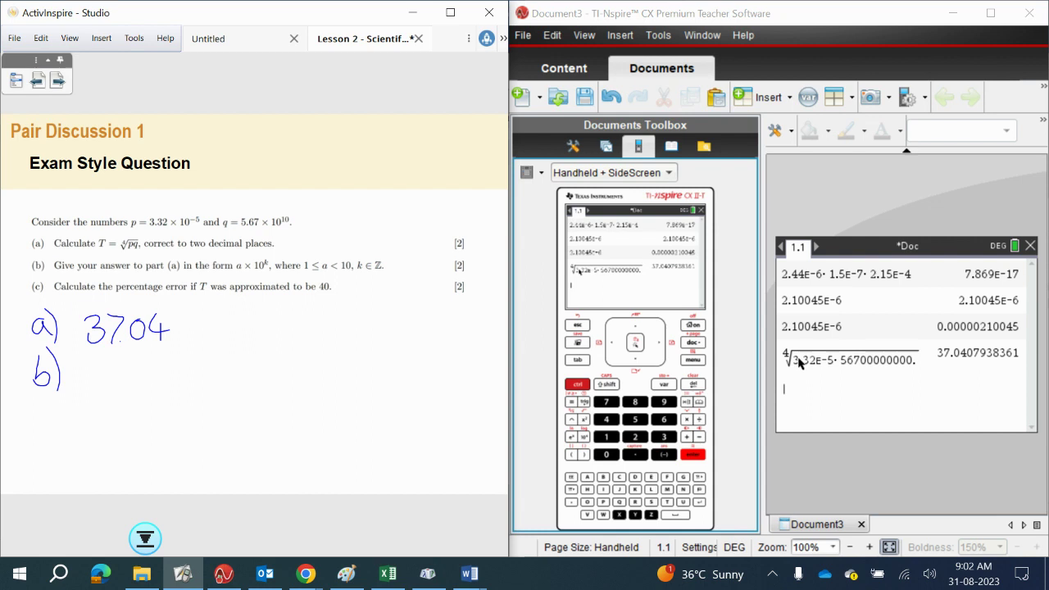
pyautogui.moveTo(90, 364)
pyautogui.mouseDown()
pyautogui.moveTo(91, 391)
pyautogui.moveTo(114, 390)
pyautogui.moveTo(118, 363)
pyautogui.moveTo(125, 386)
pyautogui.moveTo(141, 371)
pyautogui.moveTo(151, 387)
pyautogui.moveTo(158, 369)
pyautogui.moveTo(206, 391)
pyautogui.mouseUp()
pyautogui.moveTo(225, 361)
pyautogui.mouseDown()
pyautogui.moveTo(220, 389)
pyautogui.moveTo(225, 359)
pyautogui.mouseUp()
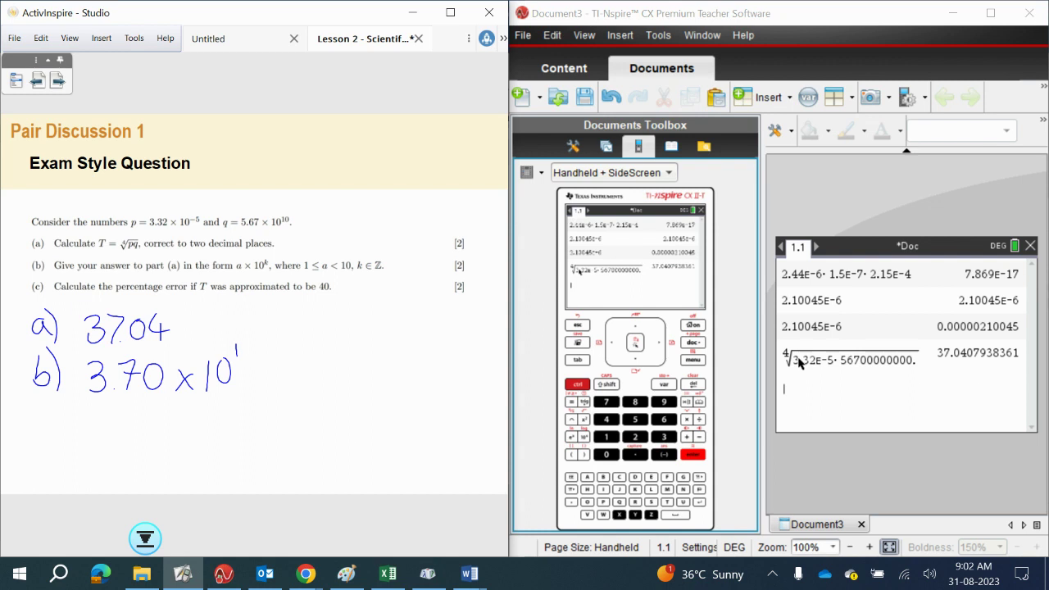
pyautogui.moveTo(36, 419); pyautogui.dragTo(51, 448)
# Write the numerator |3.70×10 − 40 and draw the fraction line beneath it
pyautogui.moveTo(92, 410); pyautogui.dragTo(92, 473)
pyautogui.moveTo(105, 416); pyautogui.dragTo(104, 438)
pyautogui.moveTo(123, 421)
pyautogui.mouseDown()
pyautogui.moveTo(127, 437)
pyautogui.moveTo(144, 420)
pyautogui.moveTo(169, 438)
pyautogui.mouseUp()
pyautogui.moveTo(165, 420)
pyautogui.mouseDown()
pyautogui.moveTo(157, 436)
pyautogui.moveTo(179, 419)
pyautogui.moveTo(171, 438)
pyautogui.mouseUp()
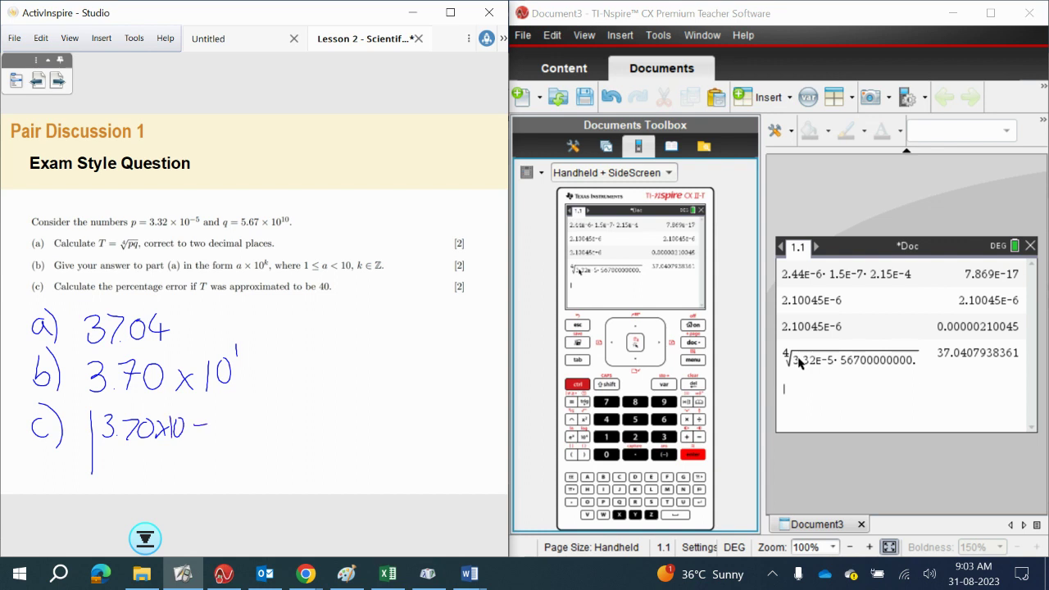
pyautogui.moveTo(218, 416); pyautogui.dragTo(226, 431)
pyautogui.moveTo(219, 422)
pyautogui.mouseDown()
pyautogui.moveTo(218, 441)
pyautogui.moveTo(234, 420)
pyautogui.mouseUp()
pyautogui.moveTo(98, 449); pyautogui.dragTo(248, 442)
# Write the denominator 3.70×10, close the absolute-value bar, and add × 100% =
pyautogui.moveTo(142, 457)
pyautogui.mouseDown()
pyautogui.moveTo(151, 464)
pyautogui.moveTo(139, 475)
pyautogui.moveTo(167, 475)
pyautogui.moveTo(181, 458)
pyautogui.moveTo(202, 473)
pyautogui.mouseUp()
pyautogui.moveTo(202, 459)
pyautogui.mouseDown()
pyautogui.moveTo(190, 474)
pyautogui.moveTo(206, 472)
pyautogui.mouseUp()
pyautogui.moveTo(215, 456); pyautogui.dragTo(214, 457)
pyautogui.moveTo(252, 409)
pyautogui.mouseDown()
pyautogui.moveTo(257, 472)
pyautogui.moveTo(274, 457)
pyautogui.mouseUp()
pyautogui.moveTo(272, 438)
pyautogui.mouseDown()
pyautogui.moveTo(264, 457)
pyautogui.moveTo(280, 456)
pyautogui.mouseUp()
pyautogui.moveTo(292, 437)
pyautogui.mouseDown()
pyautogui.moveTo(284, 452)
pyautogui.moveTo(292, 438)
pyautogui.mouseUp()
pyautogui.moveTo(309, 441)
pyautogui.mouseDown()
pyautogui.moveTo(301, 452)
pyautogui.moveTo(312, 442)
pyautogui.mouseUp()
pyautogui.moveTo(317, 449)
pyautogui.mouseDown()
pyautogui.moveTo(343, 445)
pyautogui.moveTo(355, 455)
pyautogui.moveTo(319, 436)
pyautogui.mouseUp()
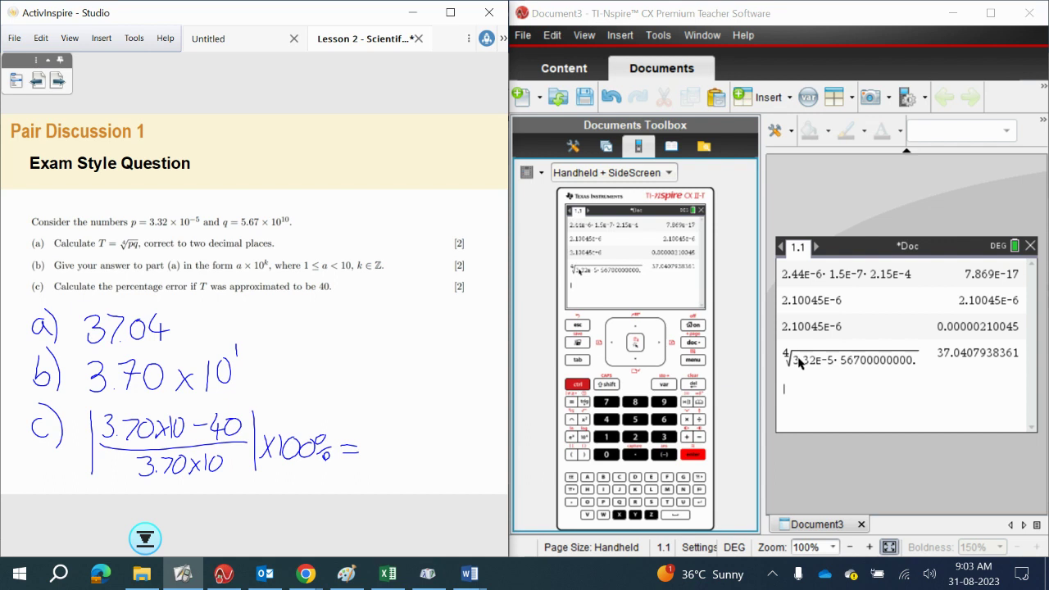
pyautogui.click(799, 363)
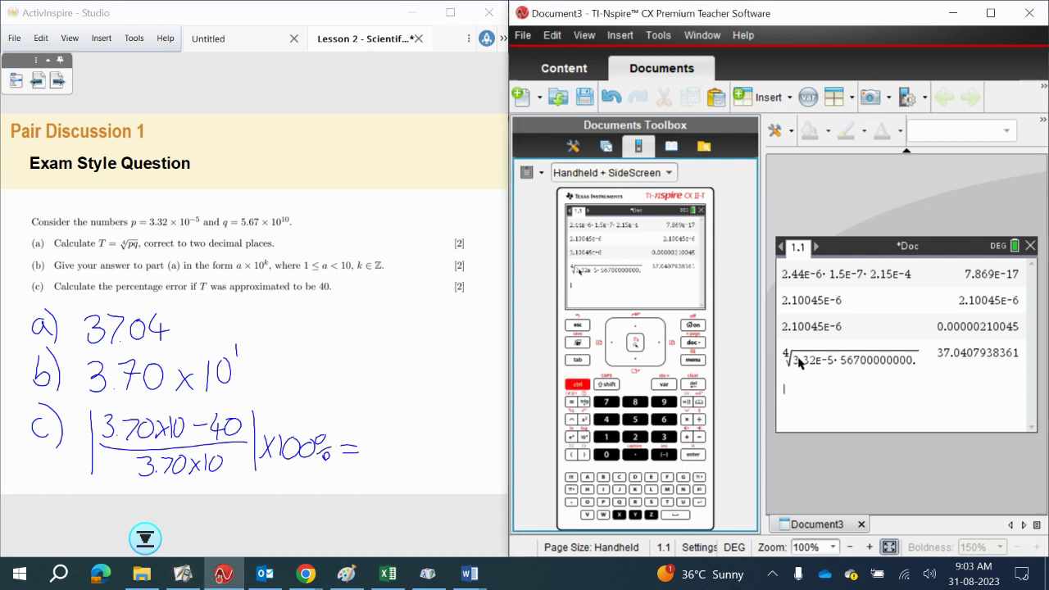
# Store the answer 37.0407938361 as t and evaluate 2·t as 74.0815876723
pyautogui.hotkey('ctrl', 'l')
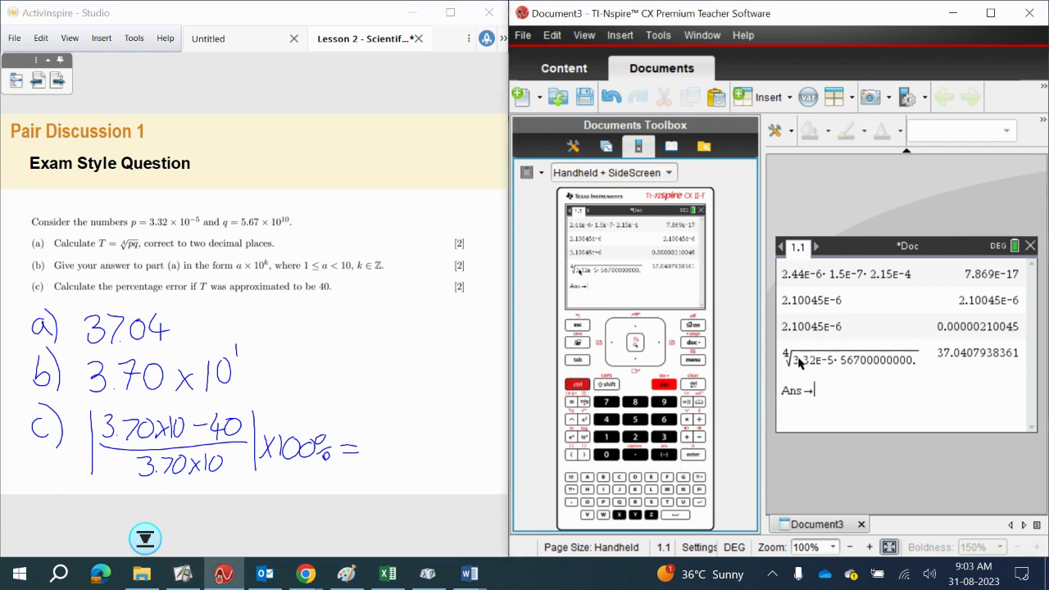
pyautogui.write('t')
pyautogui.press('Return')
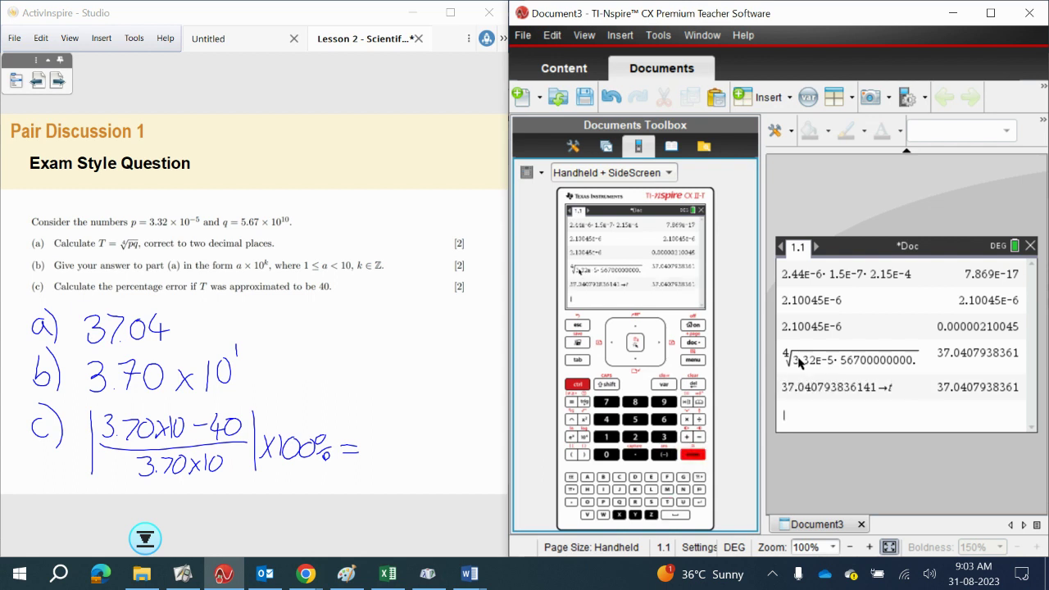
pyautogui.write('2*')
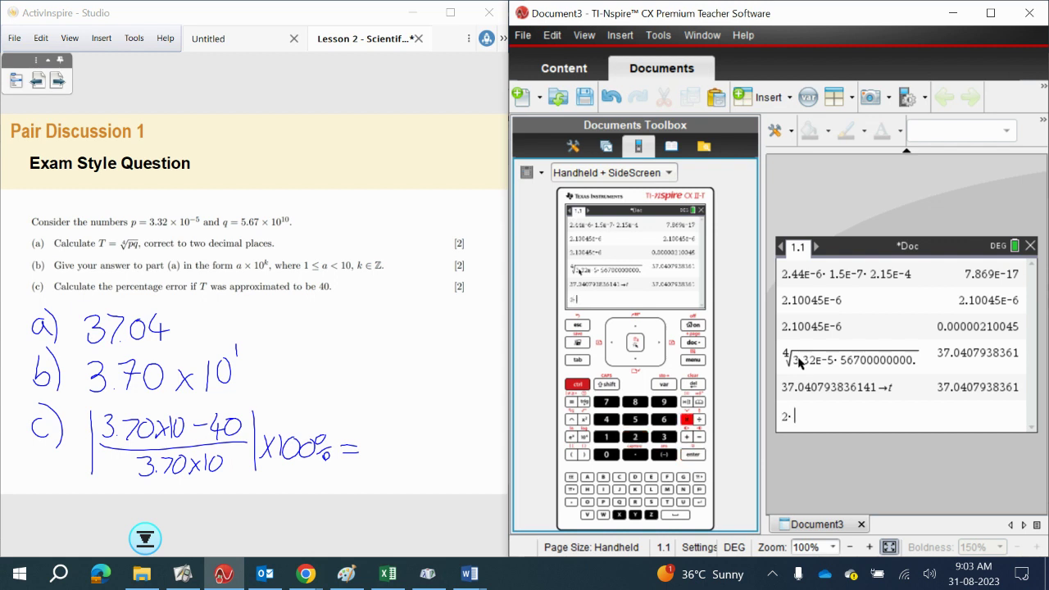
pyautogui.write('t')
pyautogui.press('Return')
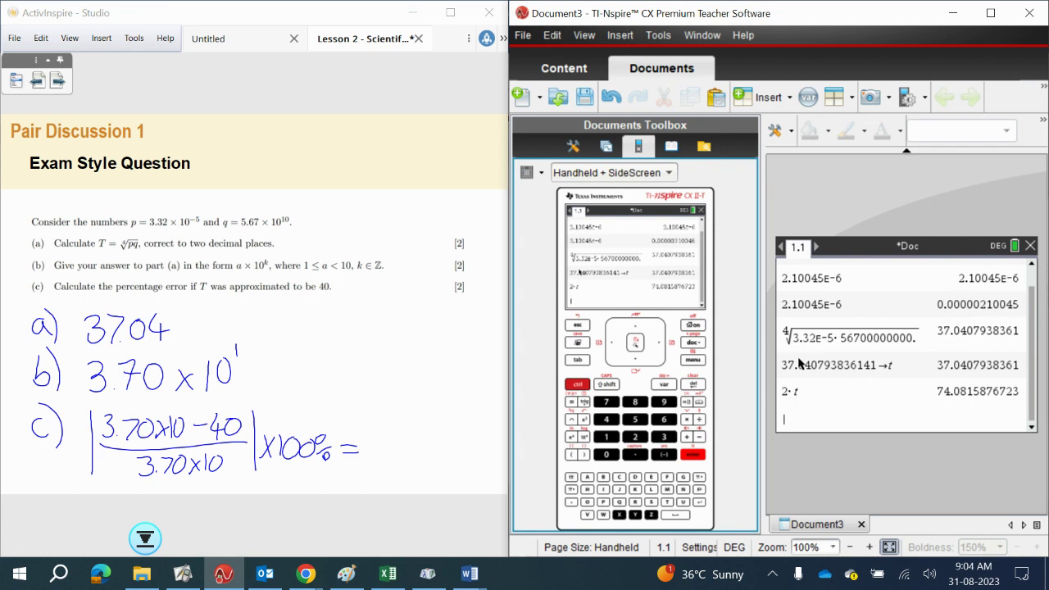
pyautogui.hotkey('ctrl', 'shift', 't')
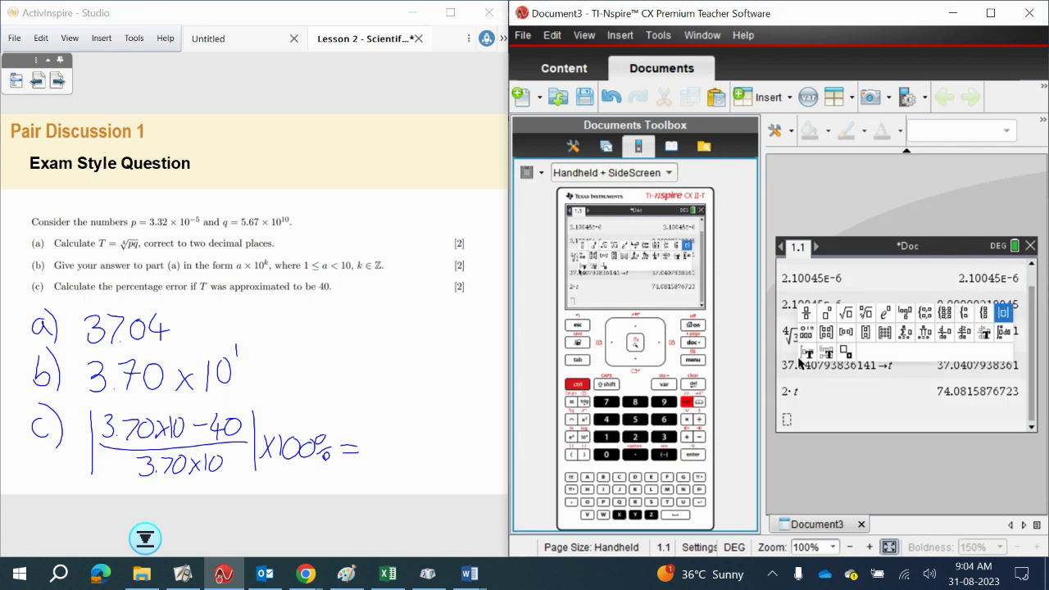
# Enter |(t−40)/t|·100 with absolute-value and fraction templates, getting 7.98904628489
pyautogui.press('Return')
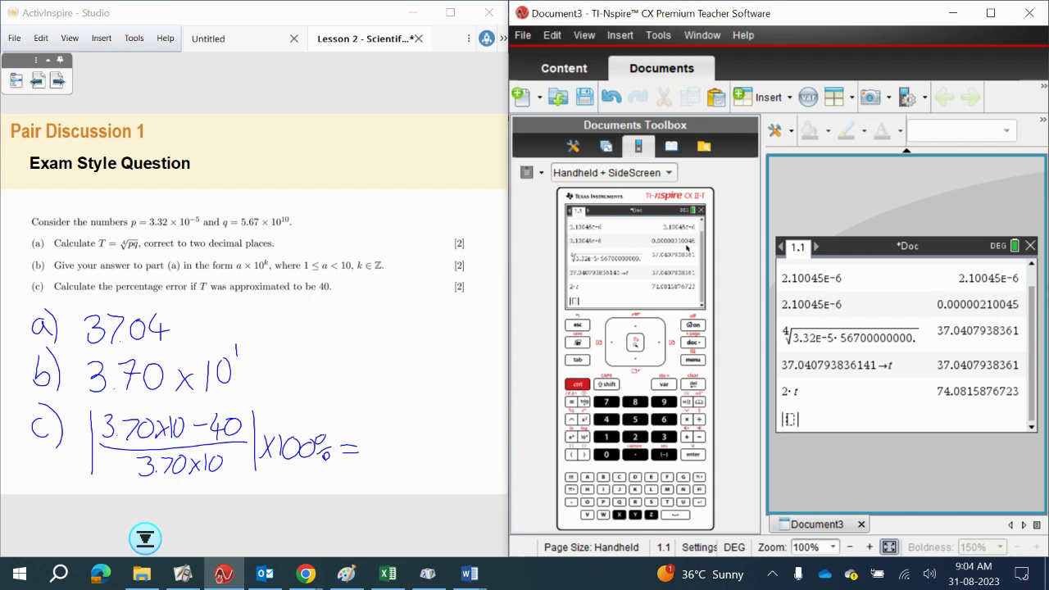
pyautogui.hotkey('ctrl', 'shift', 't')
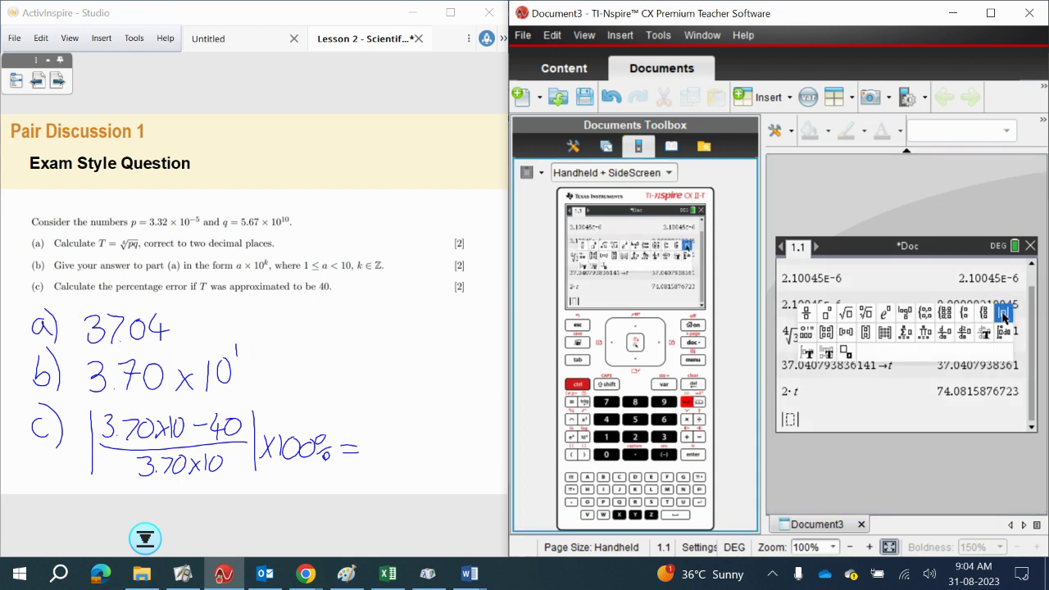
pyautogui.click(1005, 317)
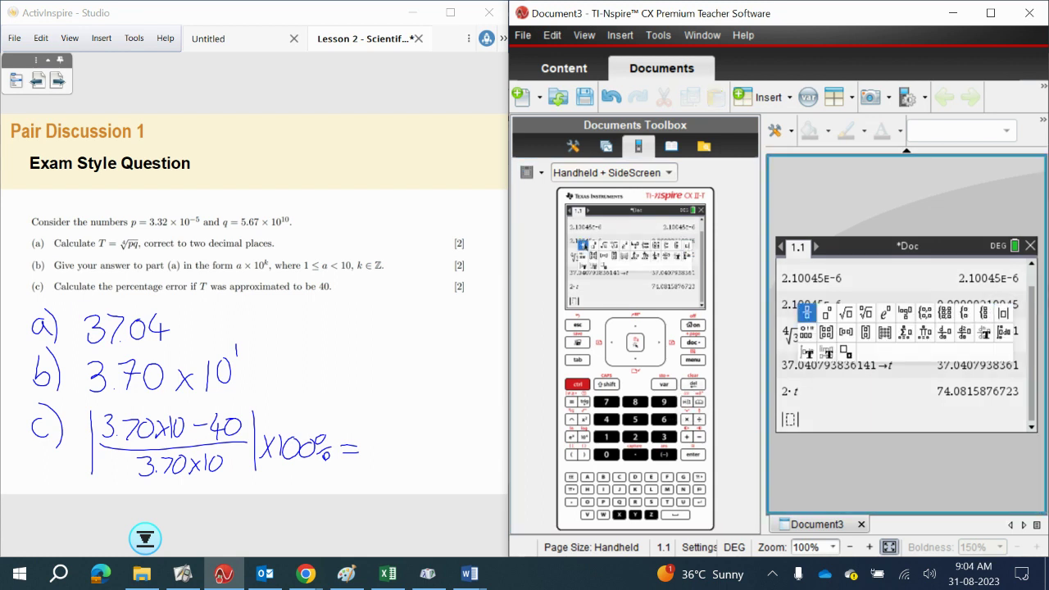
pyautogui.press('Return')
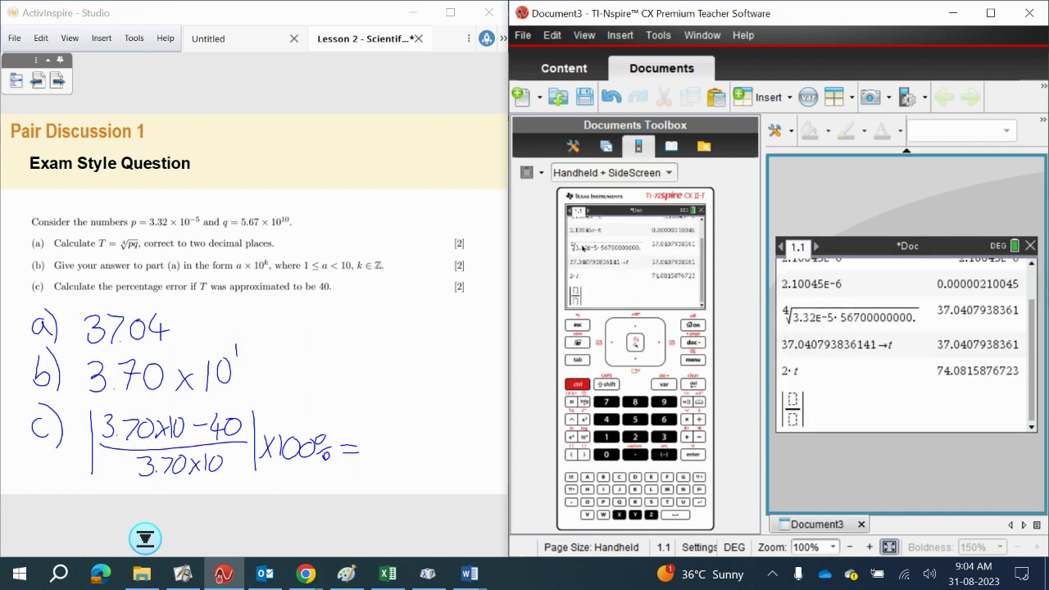
pyautogui.write('t')
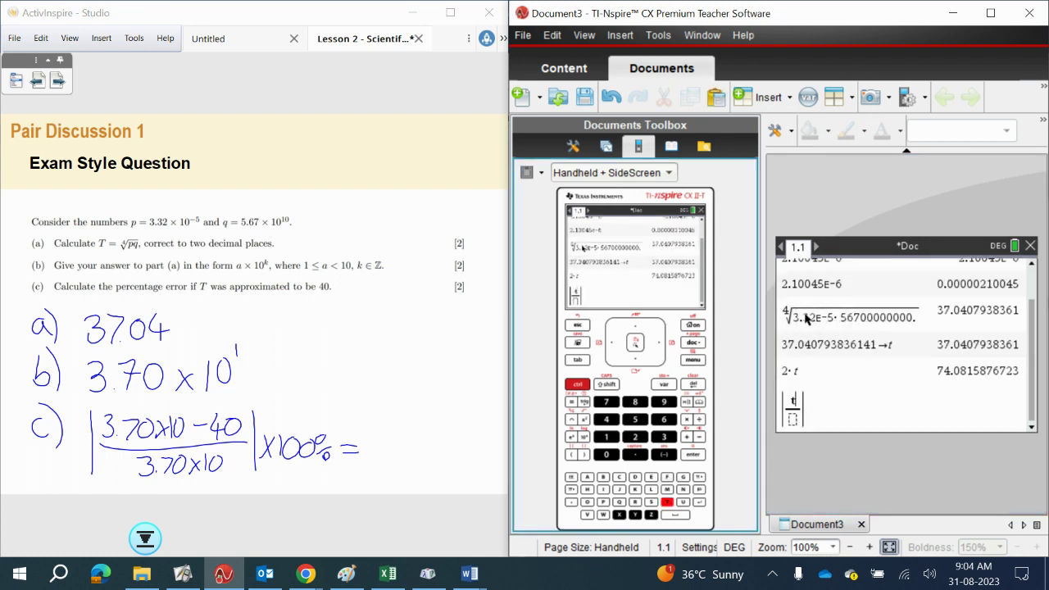
pyautogui.write('-40')
pyautogui.click(799, 420)
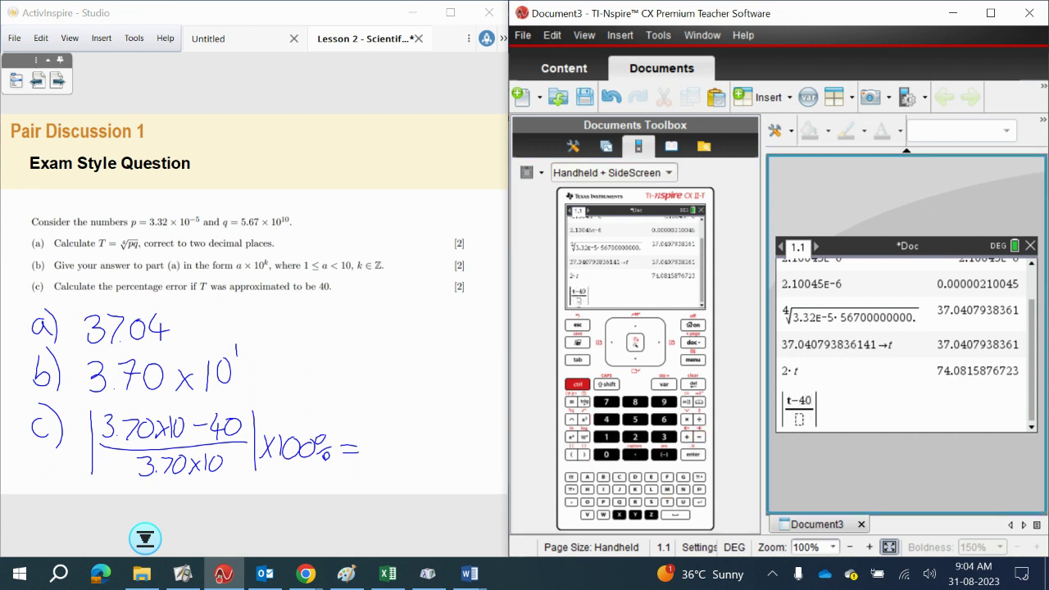
pyautogui.write('t')
pyautogui.press('Right')
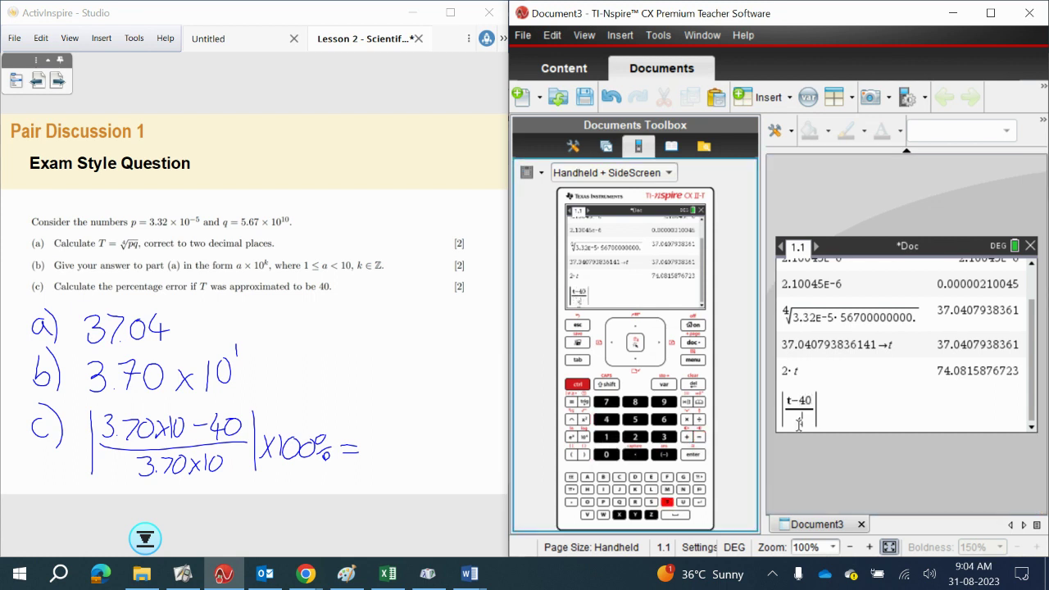
pyautogui.press('Right')
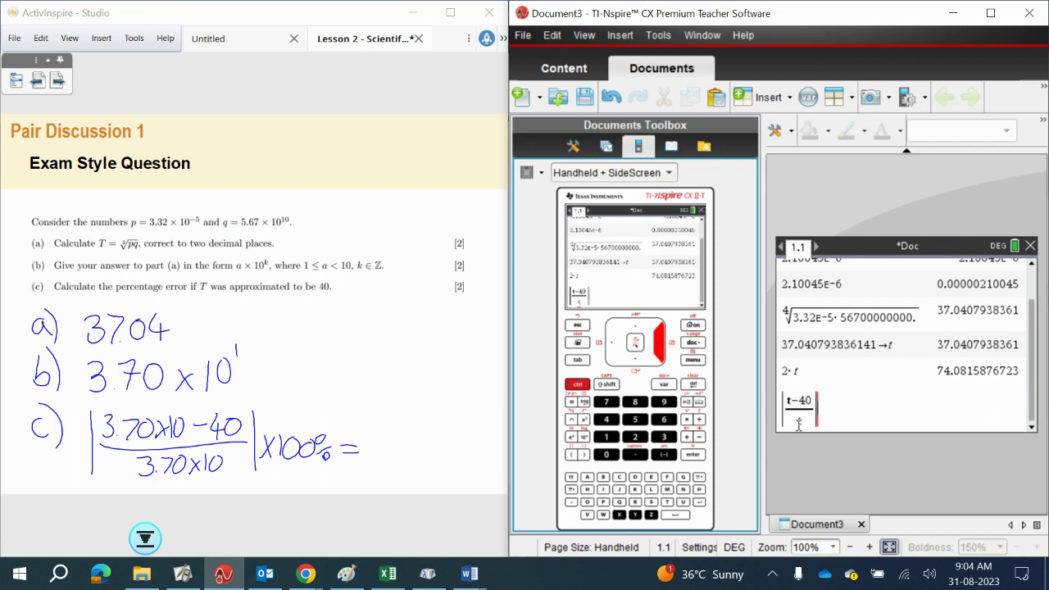
pyautogui.write('*100')
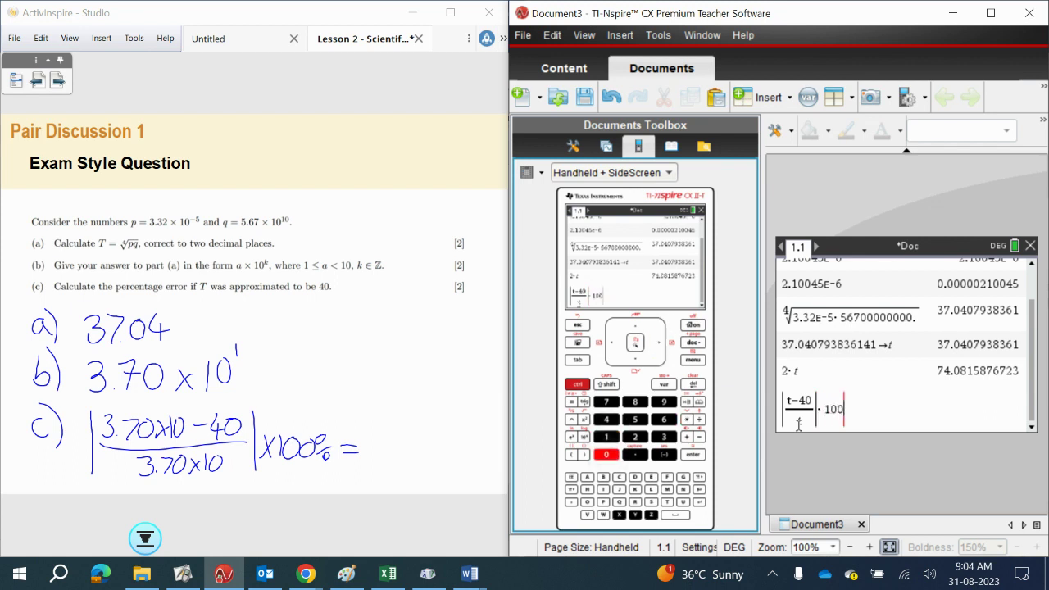
pyautogui.press('Return')
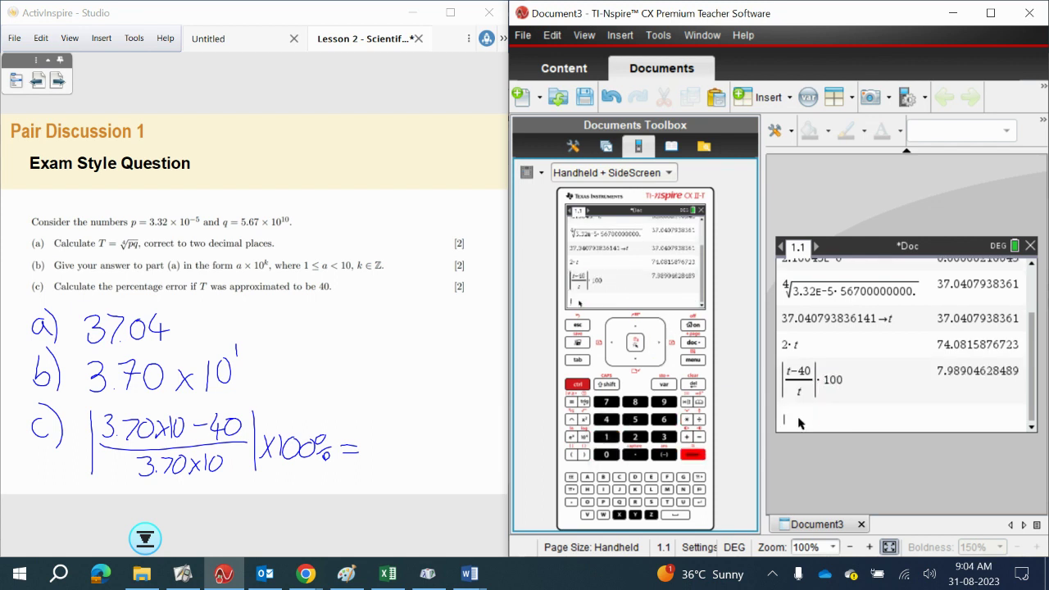